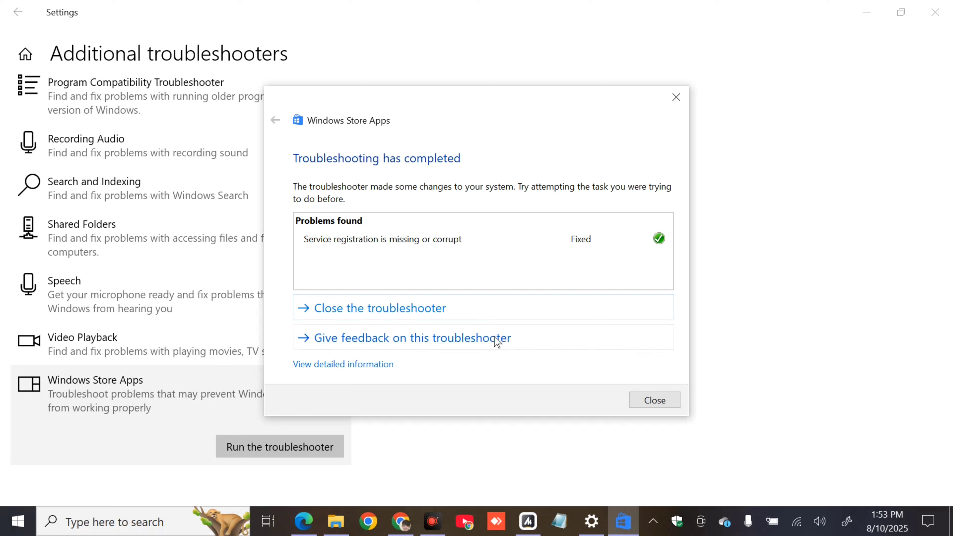
View the detailed report of the Windows Store Apps troubleshooter, and close it along with the settings window
{"action": "left_click", "coordinate": [344, 364]}
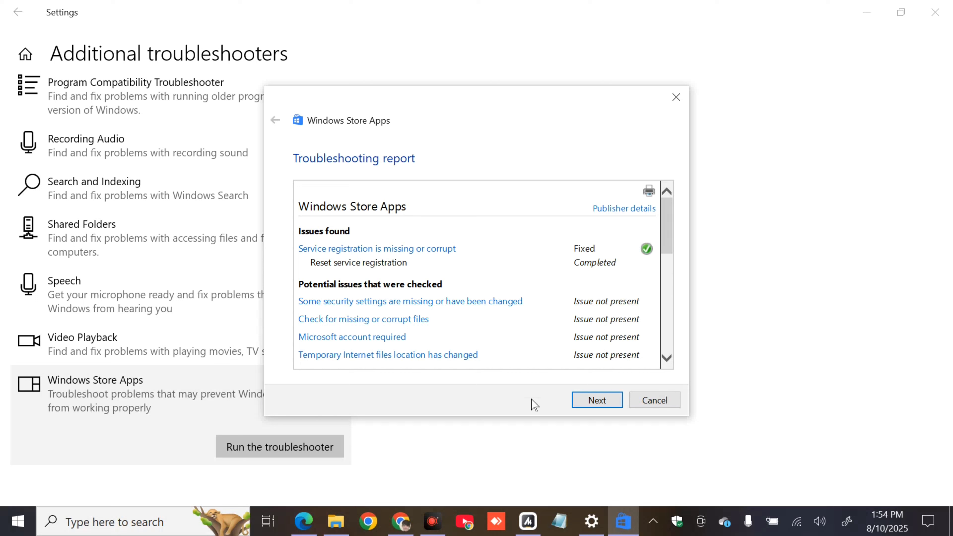
{"action": "left_click", "coordinate": [654, 400]}
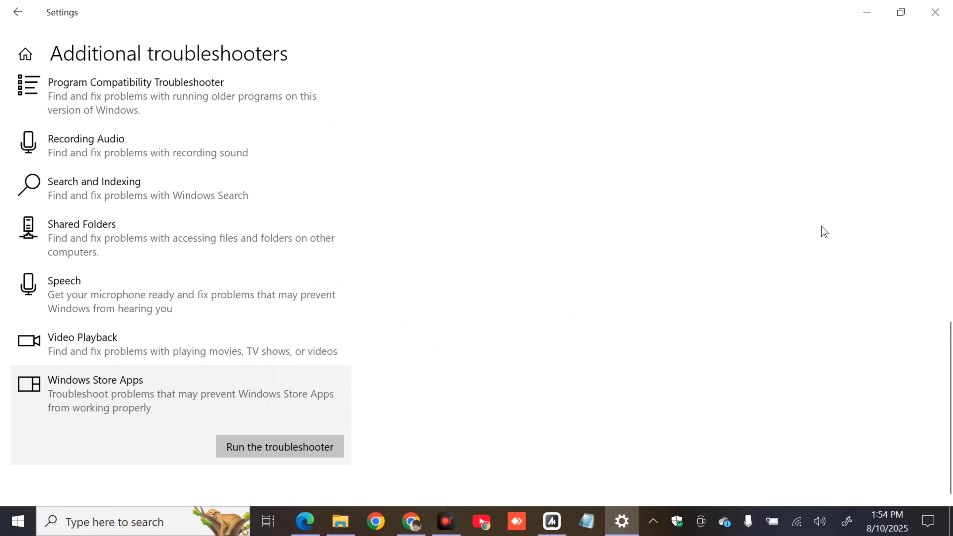
{"action": "left_click", "coordinate": [935, 12]}
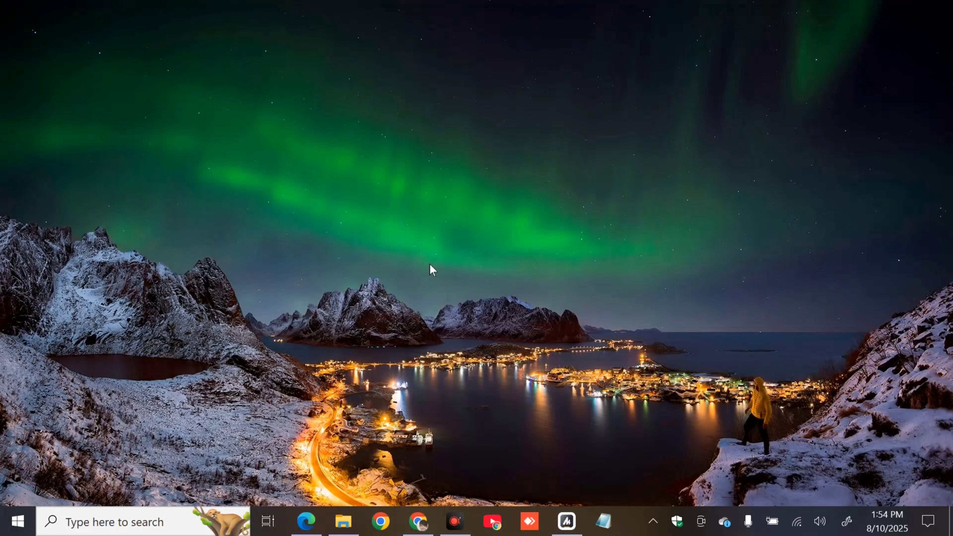
Open the Apps & features settings, including a look at the related System Components list
{"action": "key", "text": "super+i"}
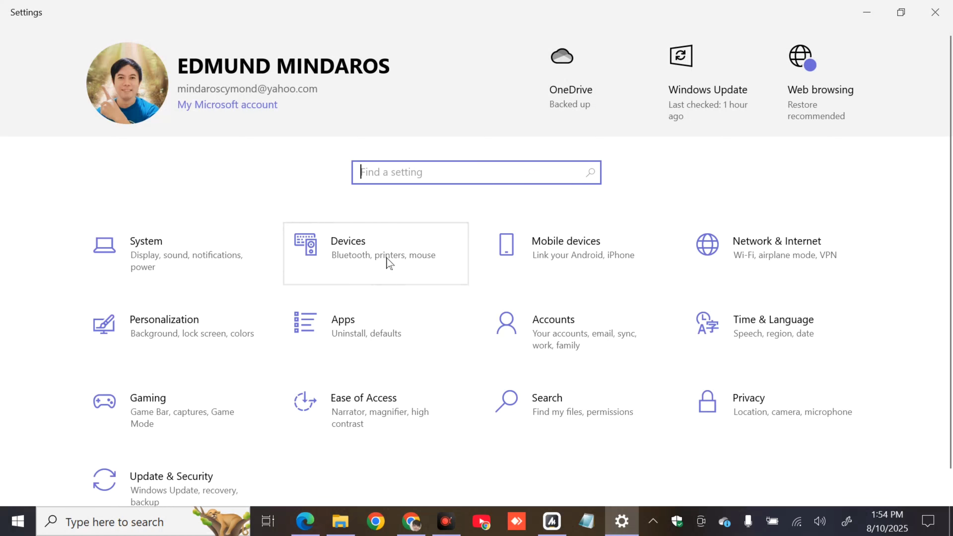
{"action": "left_click", "coordinate": [363, 323]}
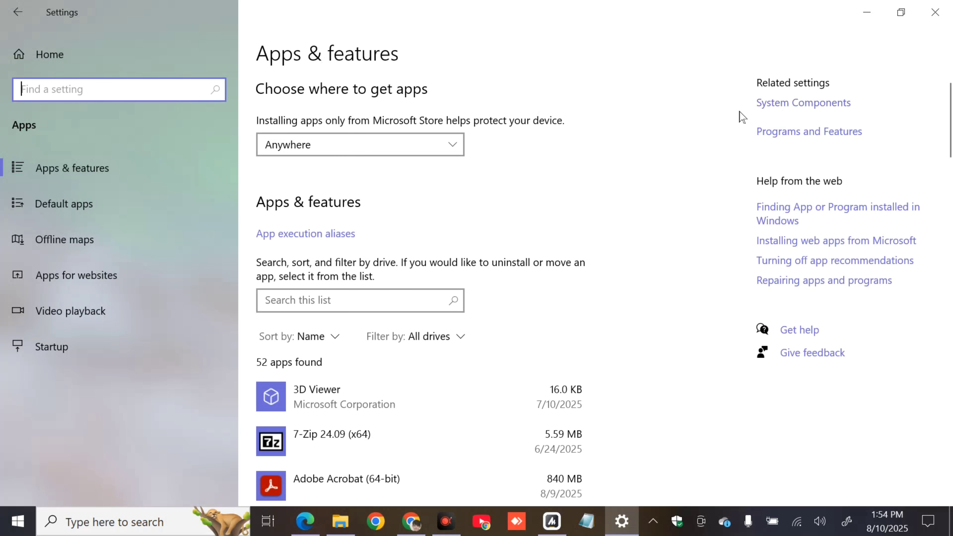
{"action": "left_click", "coordinate": [807, 105]}
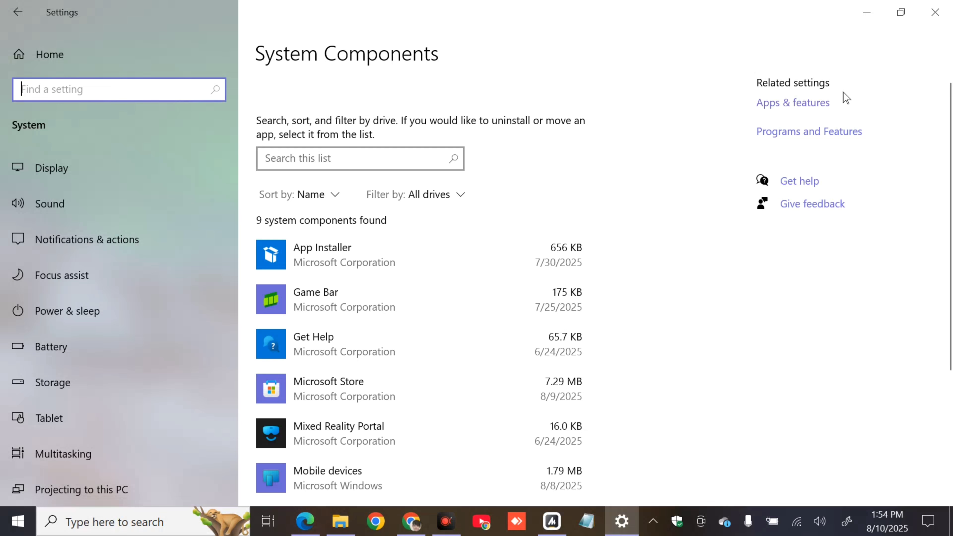
{"action": "left_click", "coordinate": [801, 104]}
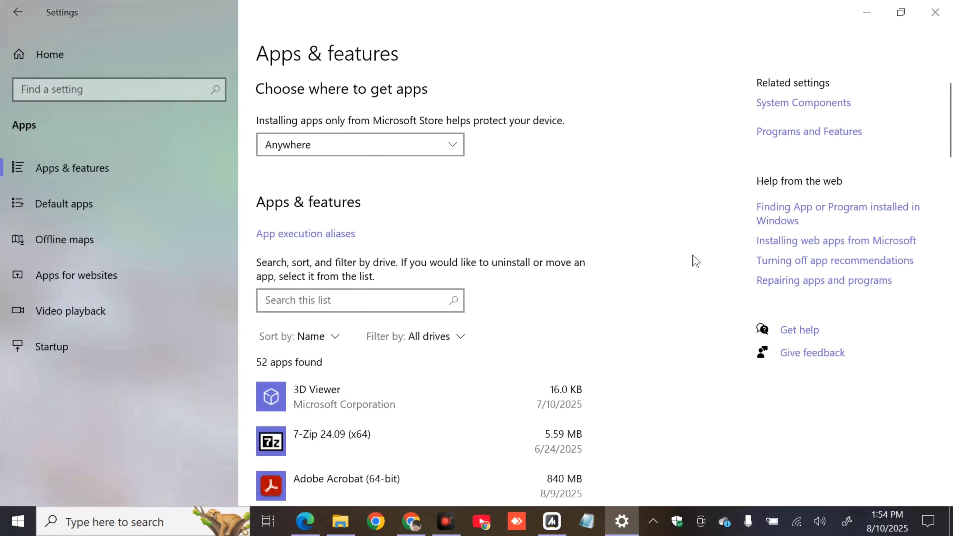
Find Cortana in the installed apps list and open its advanced options
{"action": "scroll", "coordinate": [690, 263], "scroll_direction": "down", "scroll_amount": 3}
{"action": "scroll", "coordinate": [641, 262], "scroll_direction": "down", "scroll_amount": 3}
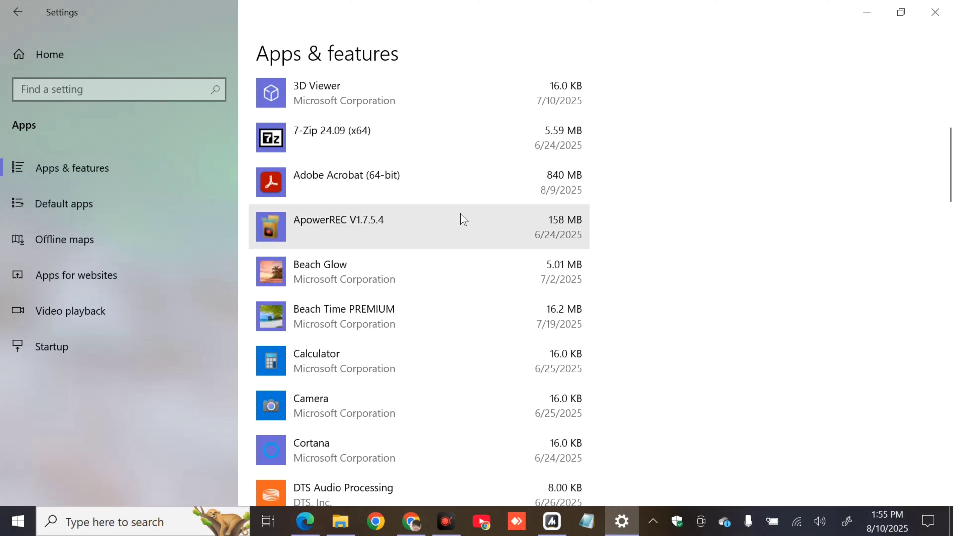
{"action": "scroll", "coordinate": [439, 152], "scroll_direction": "down", "scroll_amount": 3}
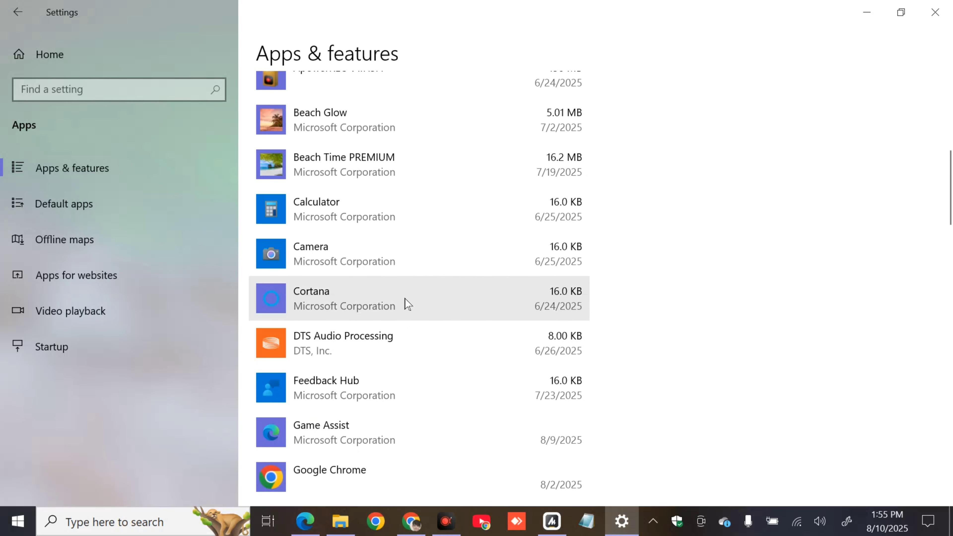
{"action": "left_click", "coordinate": [424, 302]}
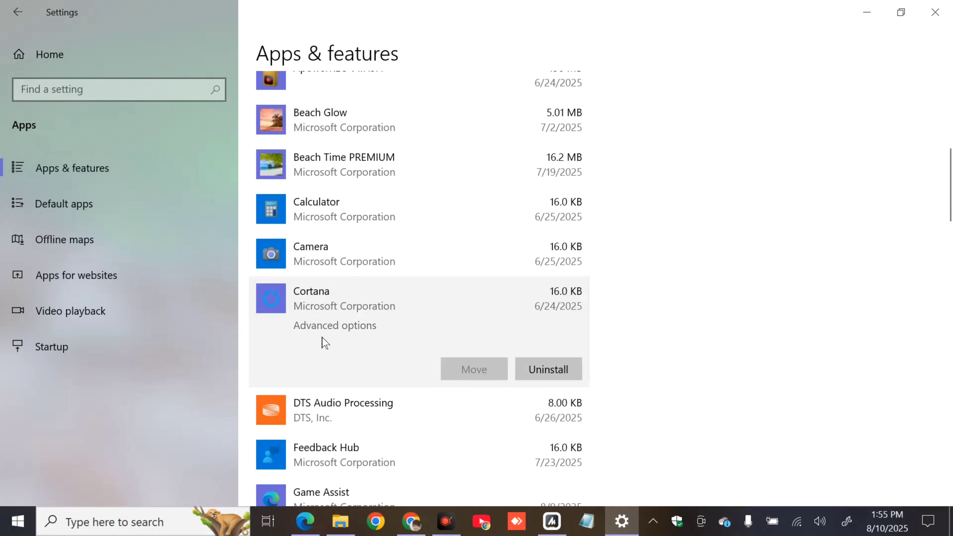
{"action": "left_click", "coordinate": [339, 326]}
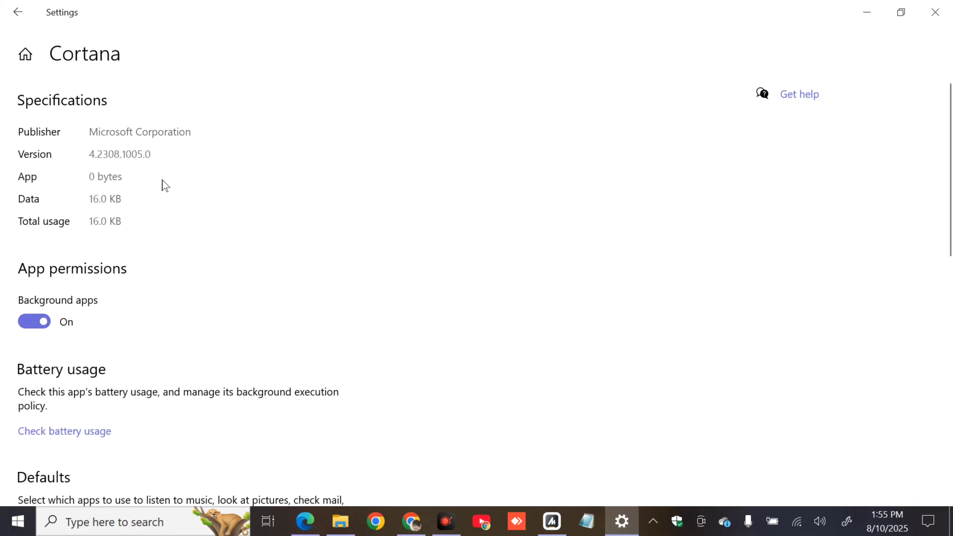
Reset the Cortana app, accepting the deletion of its data, and close the settings window
{"action": "scroll", "coordinate": [165, 233], "scroll_direction": "down", "scroll_amount": 6}
{"action": "scroll", "coordinate": [165, 239], "scroll_direction": "down", "scroll_amount": 3}
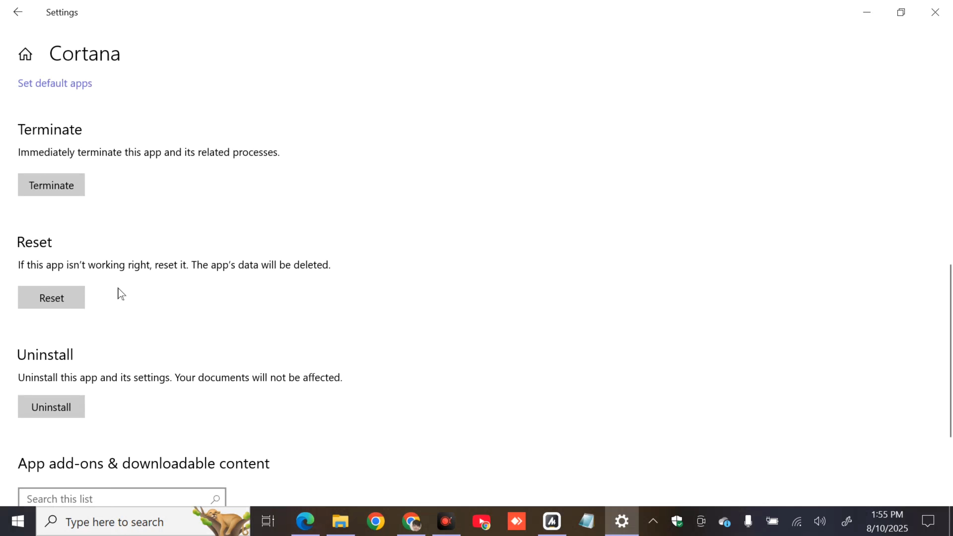
{"action": "left_click", "coordinate": [58, 299]}
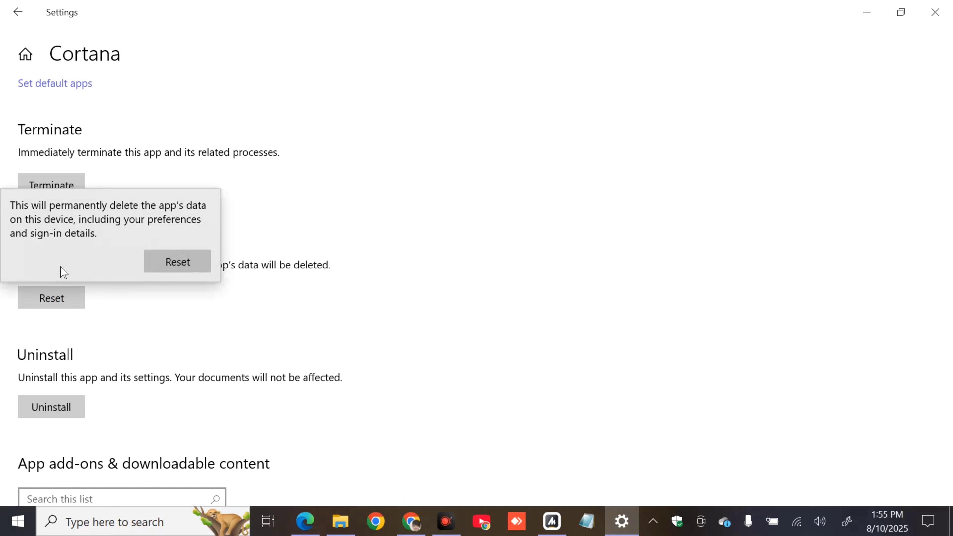
{"action": "left_click", "coordinate": [176, 261]}
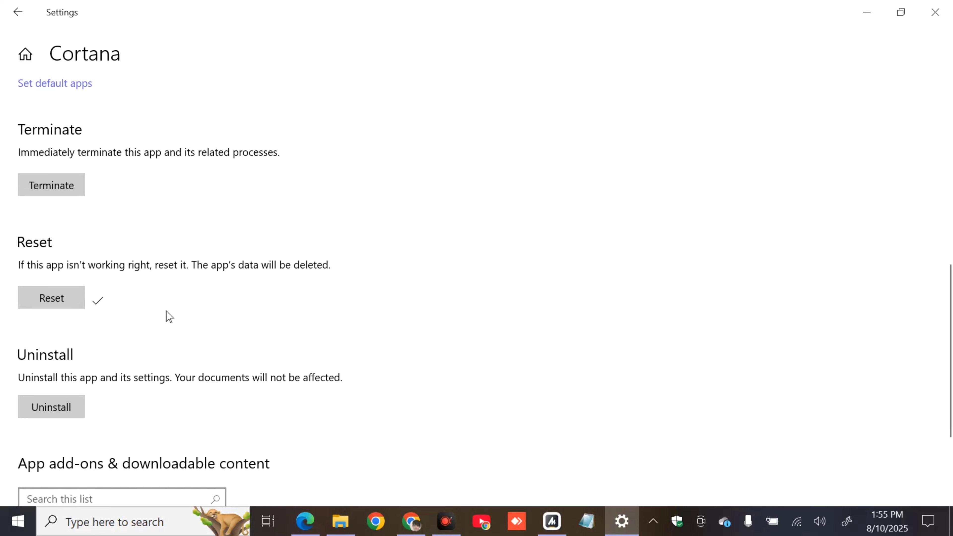
{"action": "left_click", "coordinate": [944, 8]}
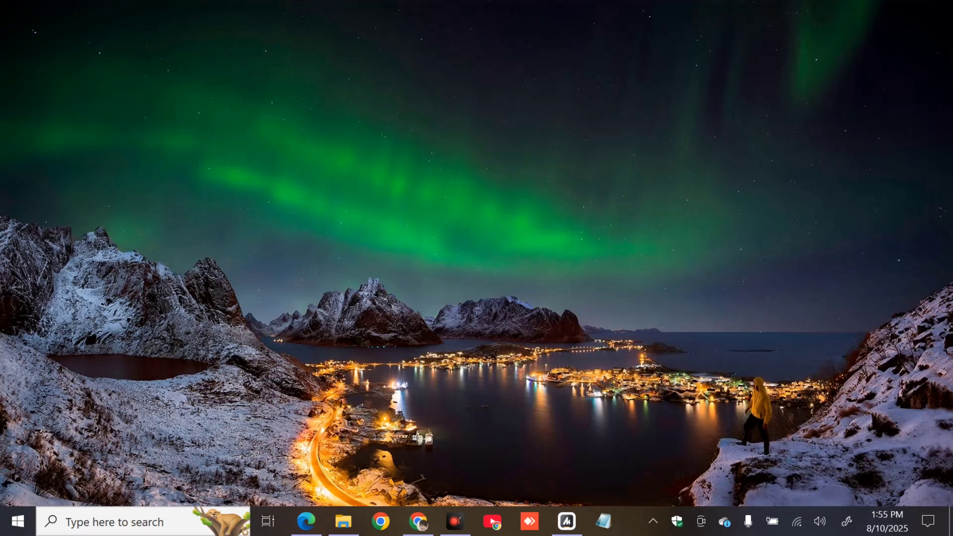
Search Windows for wsreset and run it to reset the Microsoft Store, closing the Store once it opens
{"action": "left_click", "coordinate": [152, 520]}
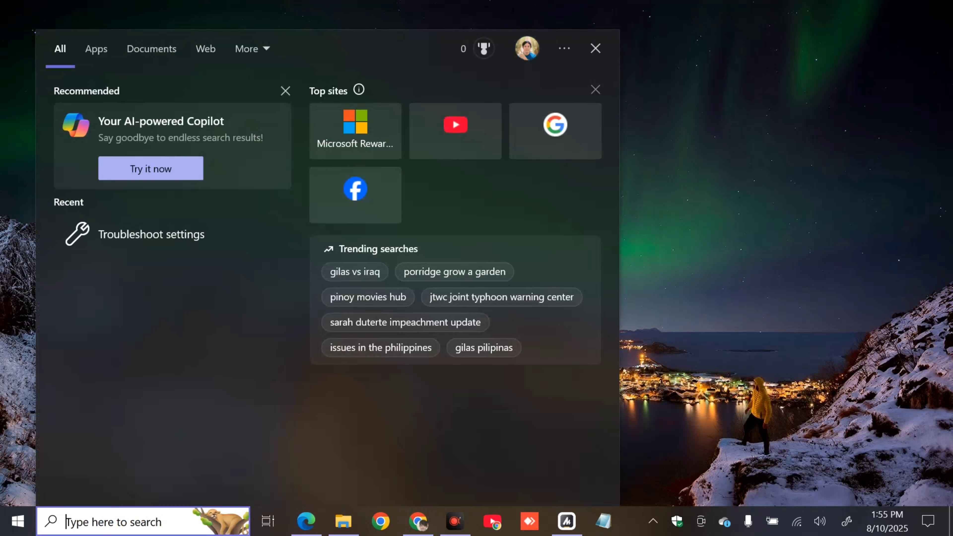
{"action": "type", "text": "wsr"}
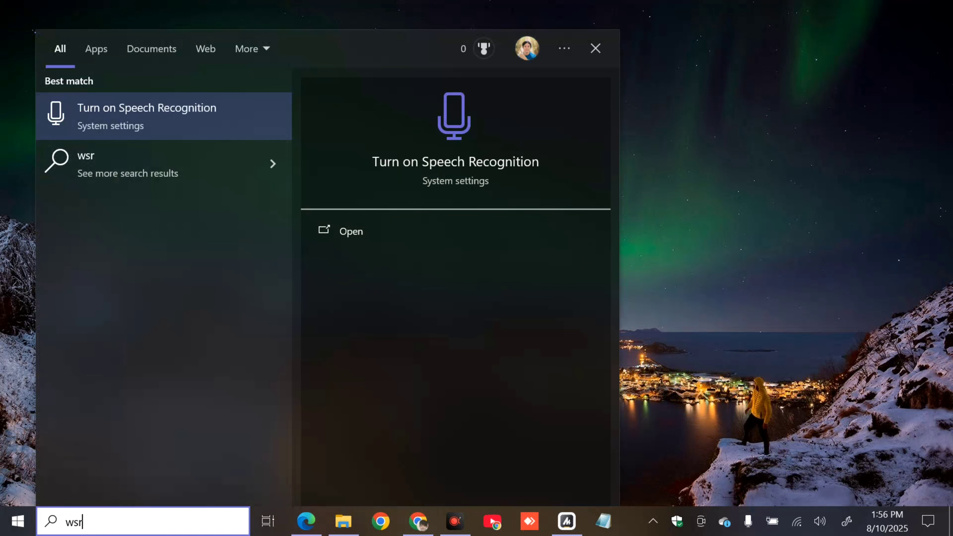
{"action": "type", "text": "eset"}
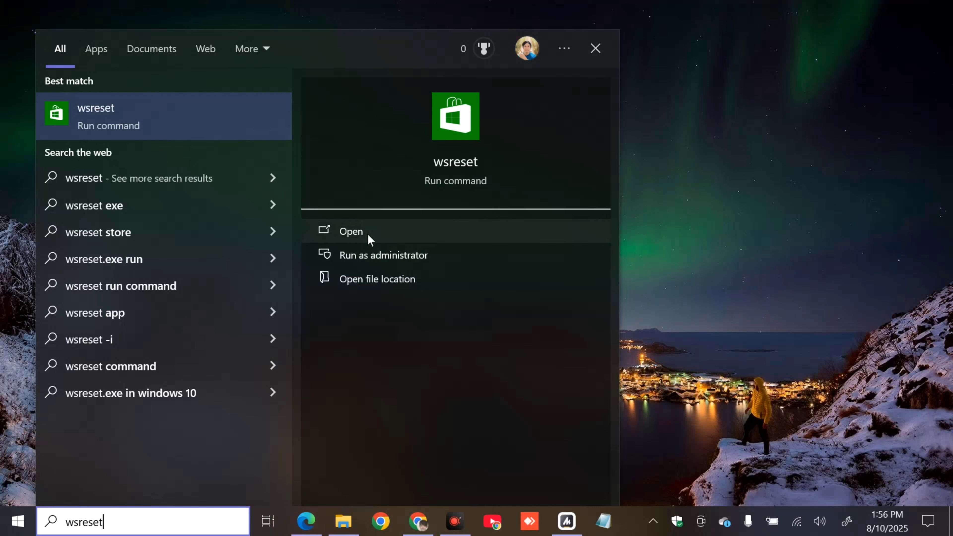
{"action": "left_click", "coordinate": [361, 230]}
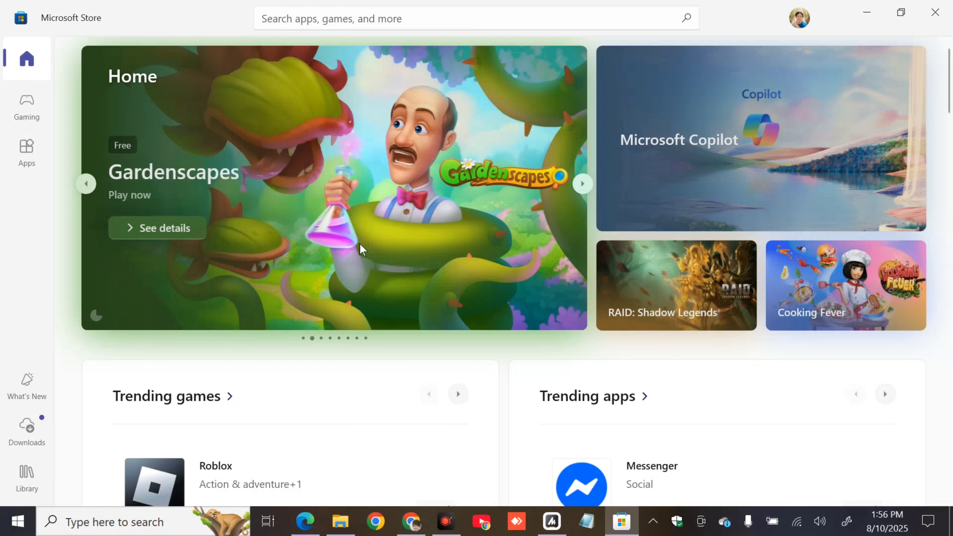
{"action": "left_click", "coordinate": [935, 13]}
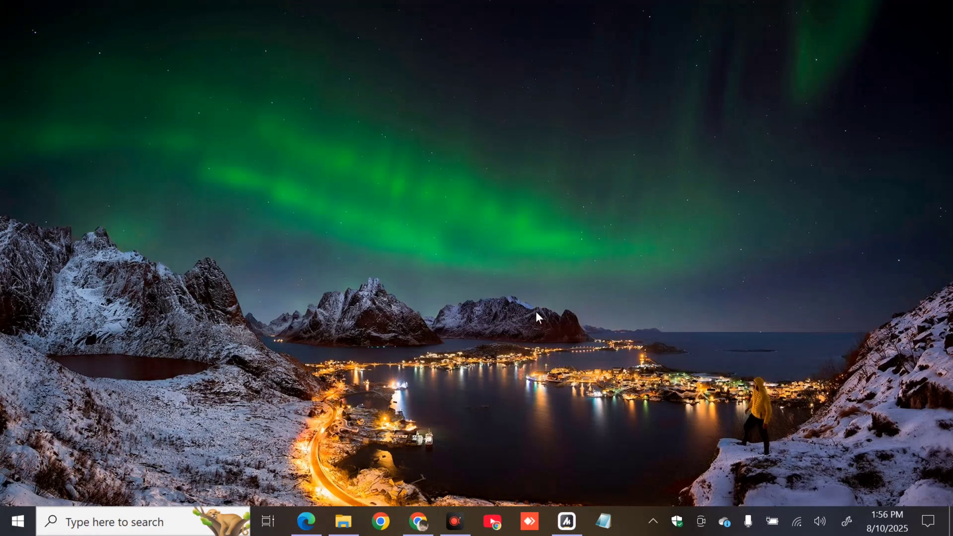
Search Windows for services and open the Services console
{"action": "left_click", "coordinate": [161, 523]}
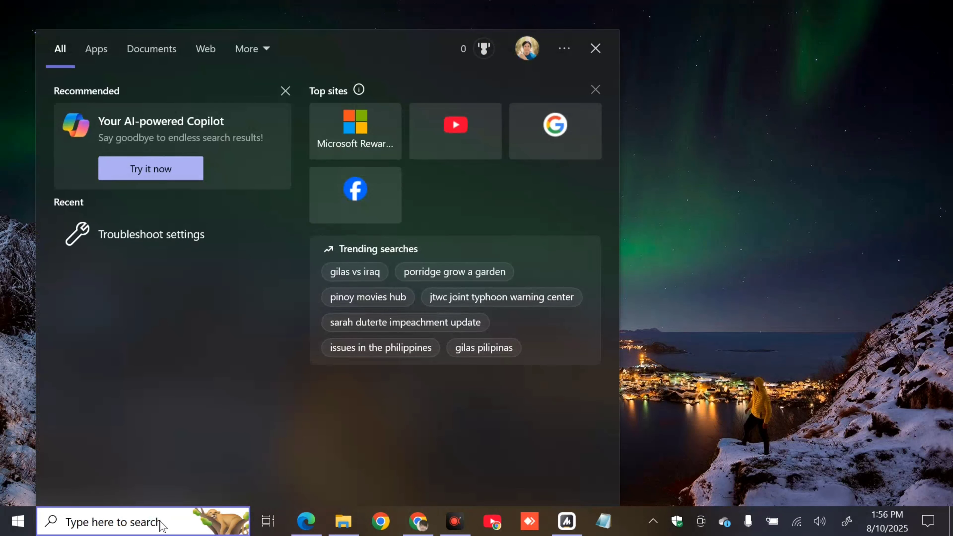
{"action": "type", "text": "serv"}
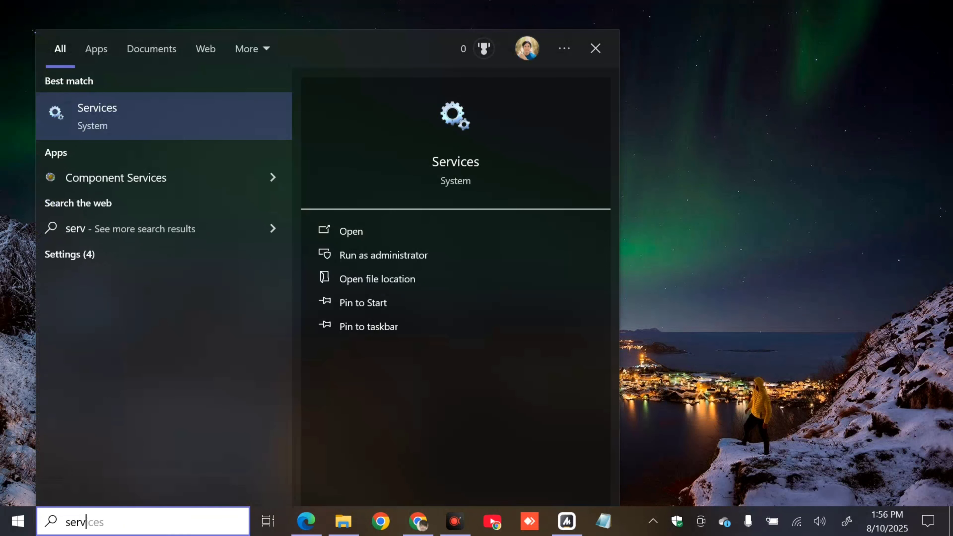
{"action": "type", "text": "ices"}
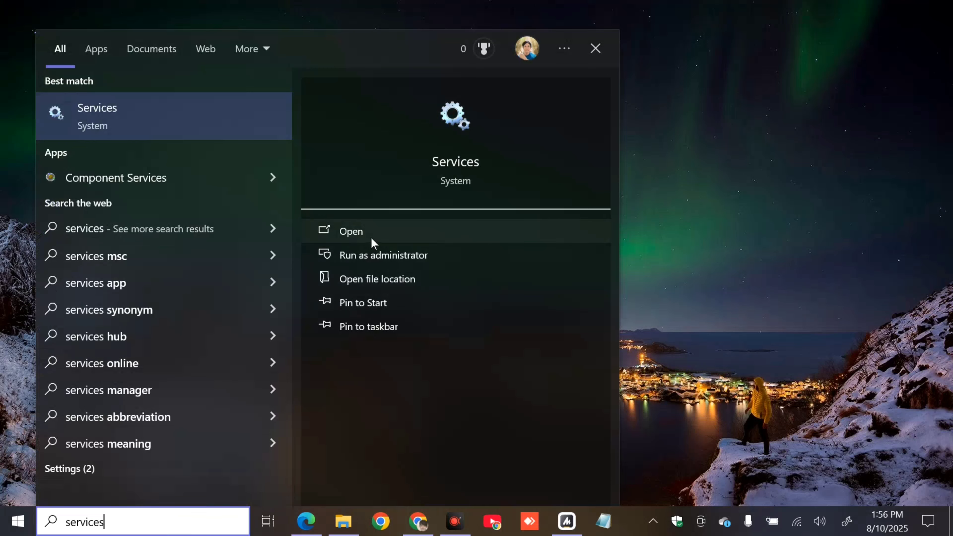
{"action": "left_click", "coordinate": [357, 234]}
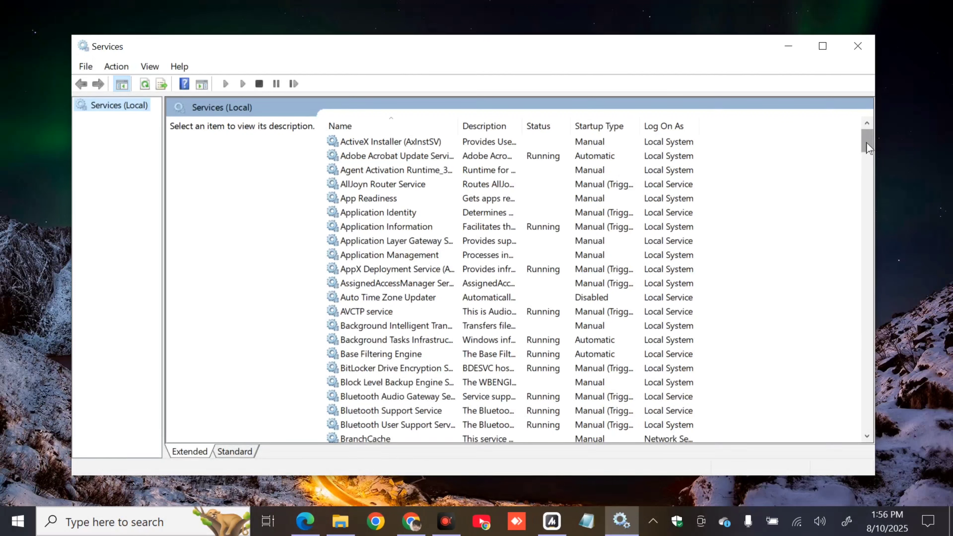
Restart the Windows License Manager Service and close the Services console
{"action": "left_click_drag", "start_coordinate": [867, 143], "coordinate": [871, 398]}
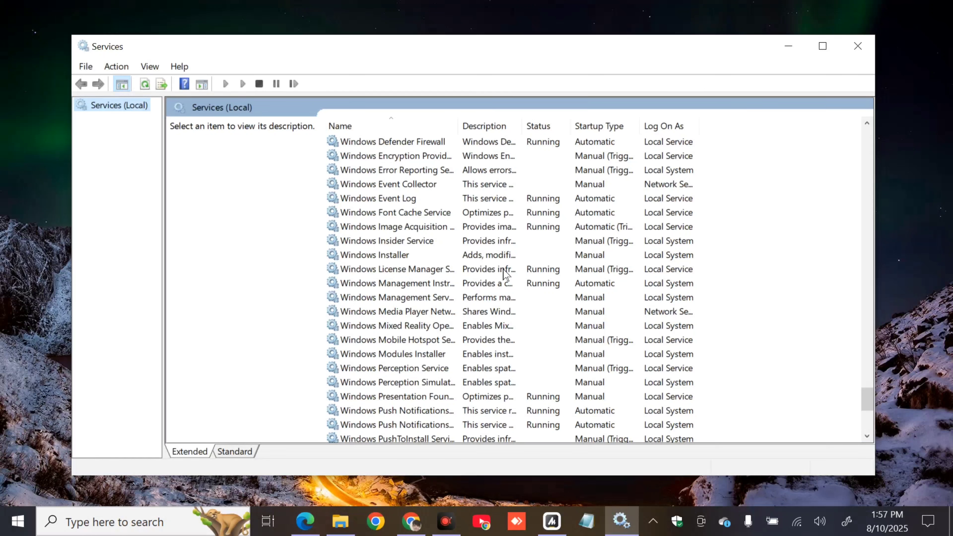
{"action": "left_click", "coordinate": [504, 271]}
{"action": "right_click", "coordinate": [501, 271]}
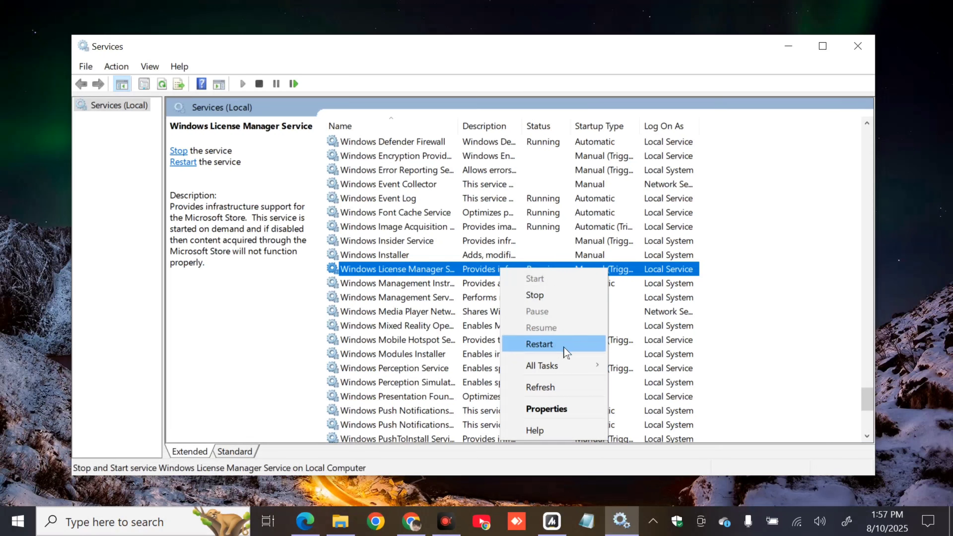
{"action": "left_click", "coordinate": [545, 344]}
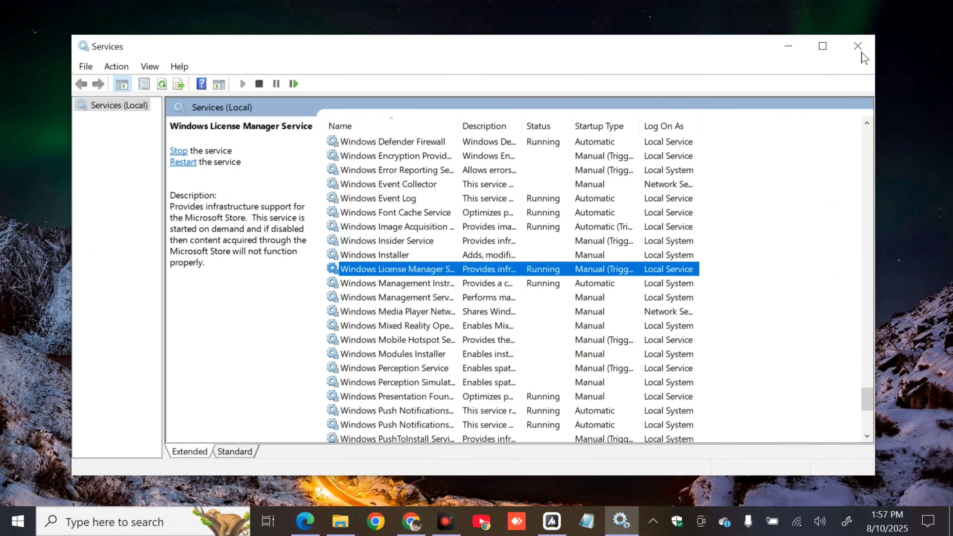
{"action": "left_click", "coordinate": [859, 46]}
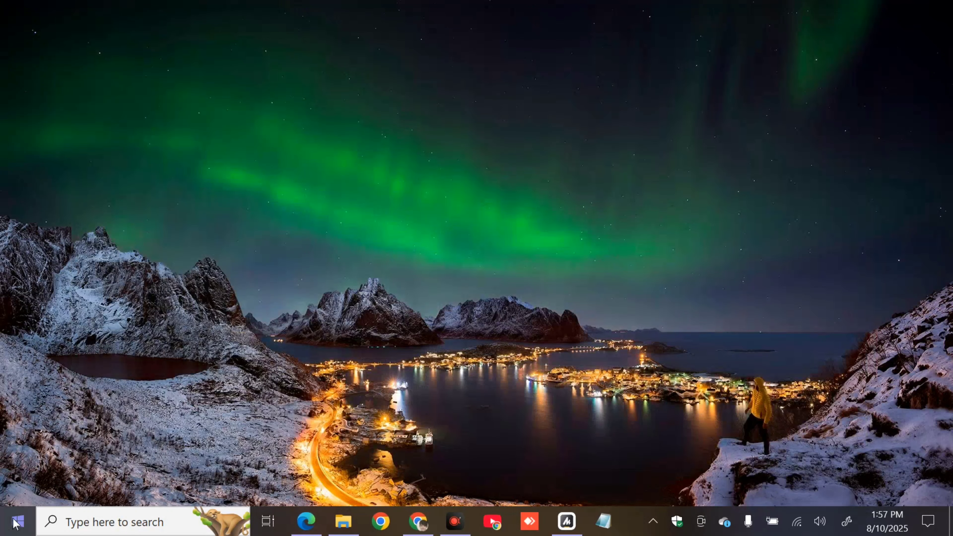
Bring up the PC's power options to view Restart, and dismiss them without restarting
{"action": "left_click", "coordinate": [15, 523]}
{"action": "left_click", "coordinate": [19, 488]}
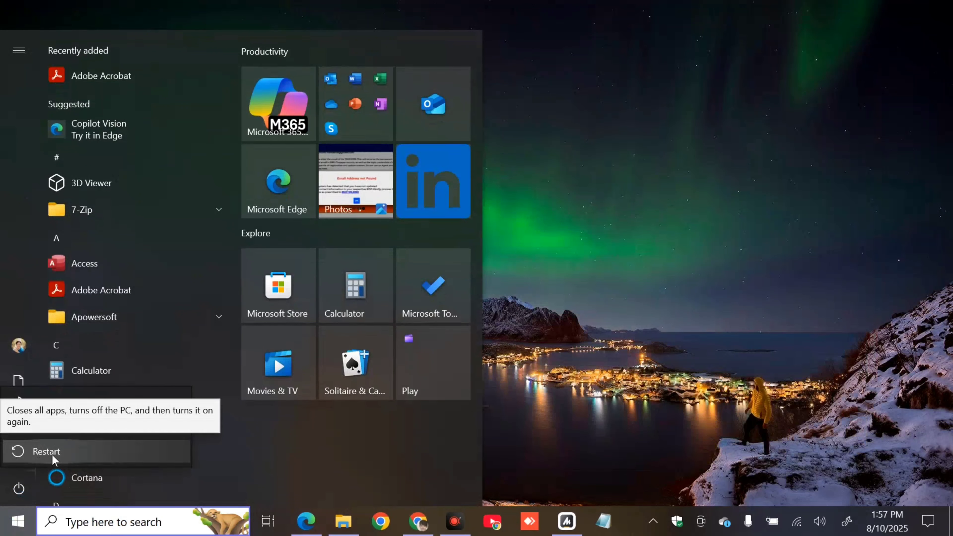
{"action": "key", "text": "Escape"}
{"action": "left_click", "coordinate": [704, 268]}
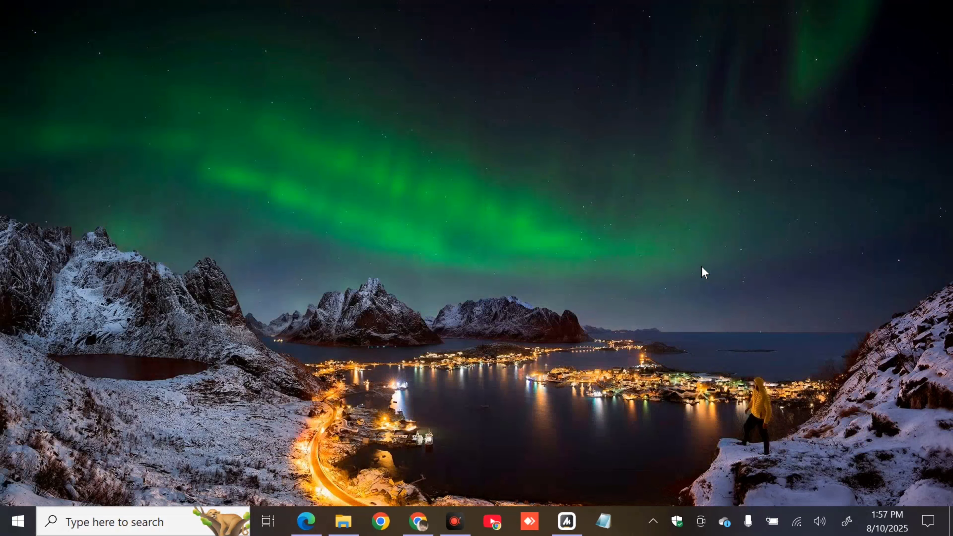